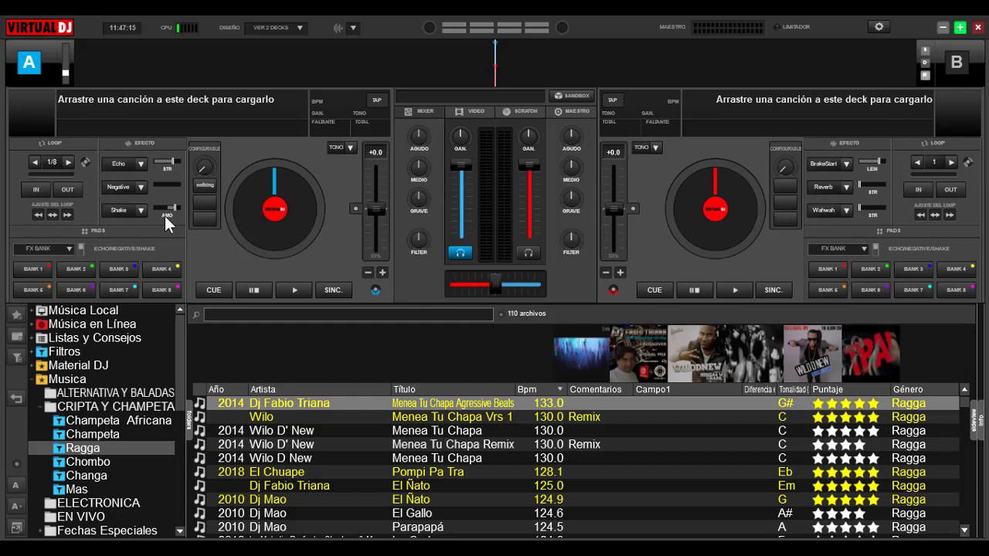
Open the window of the FXBanks effect for deck A
left_click(68, 248)
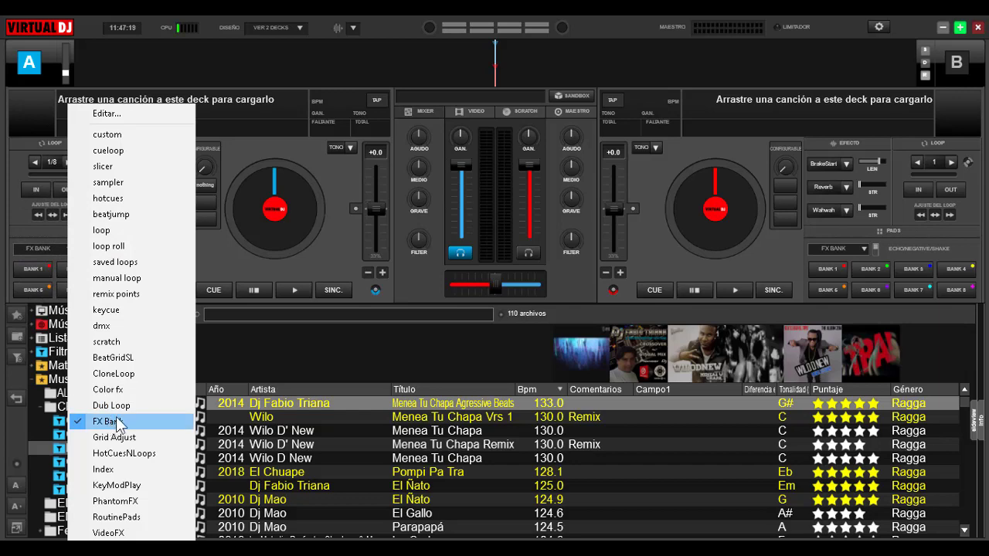
left_click(234, 259)
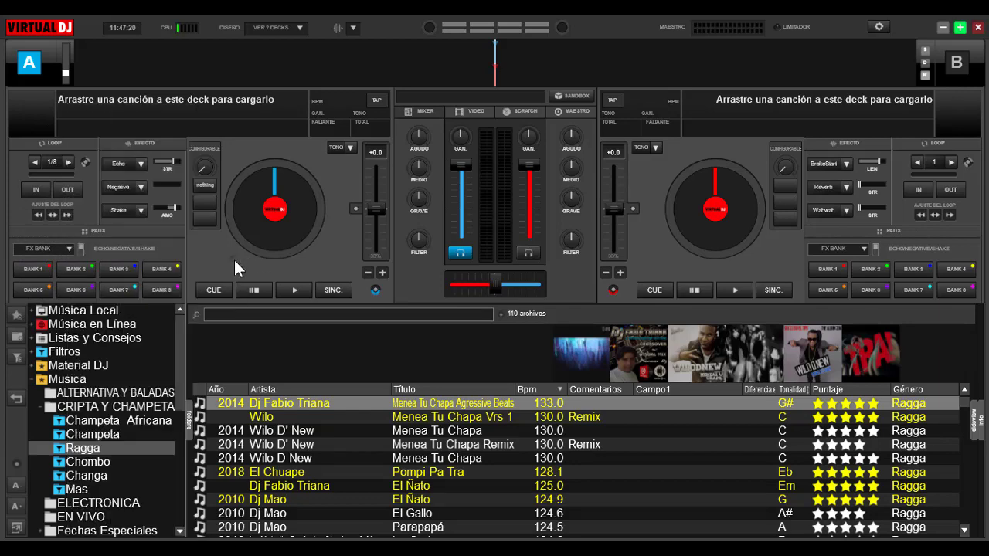
left_click(142, 164)
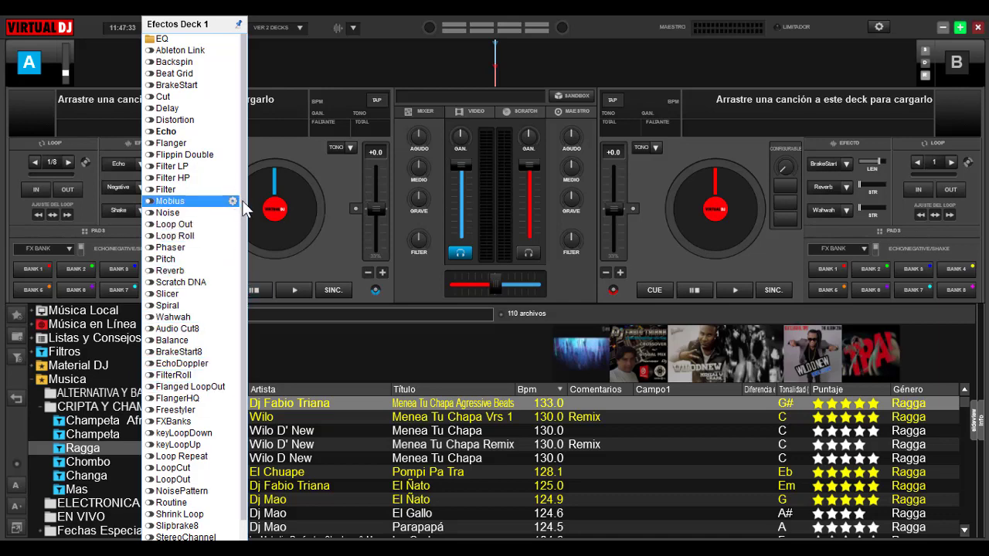
scroll(242, 232, "down", 1)
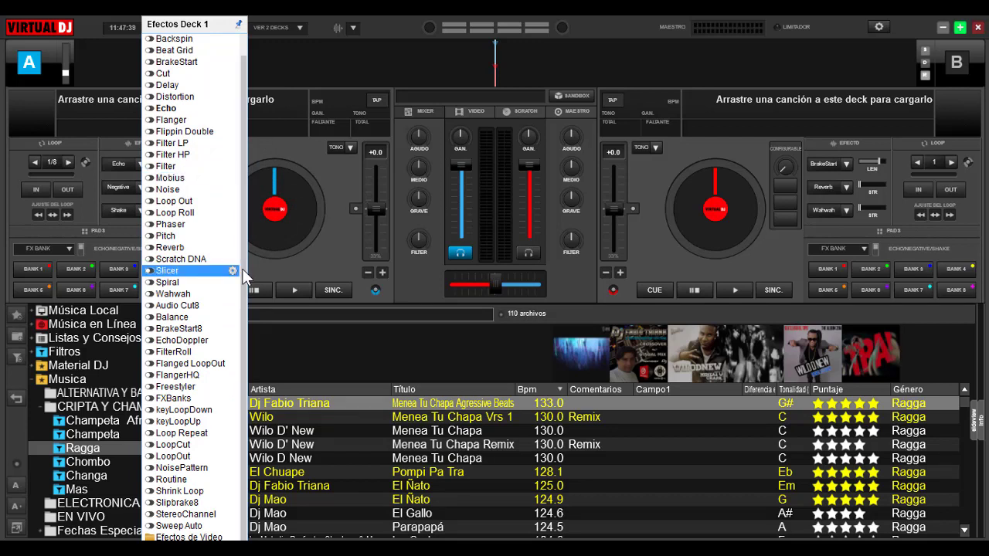
left_click(228, 399)
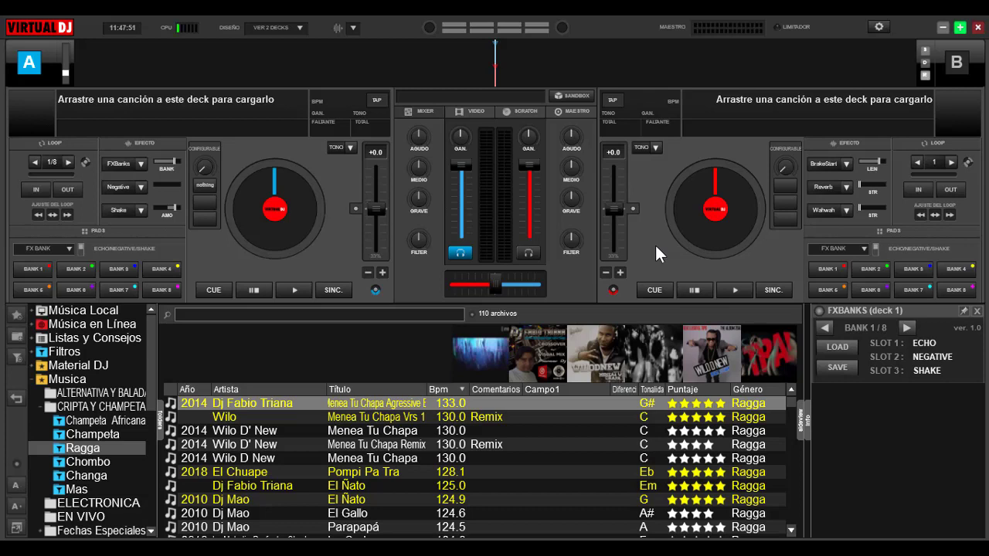
Switch deck A's effect section to the single-effect view and back to the three-slot view
left_click(142, 145)
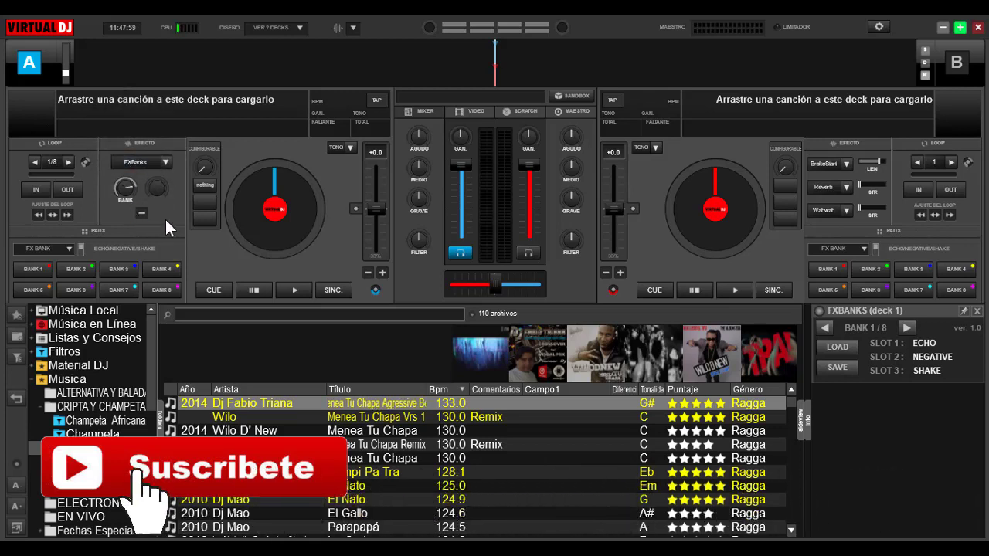
left_click(156, 144)
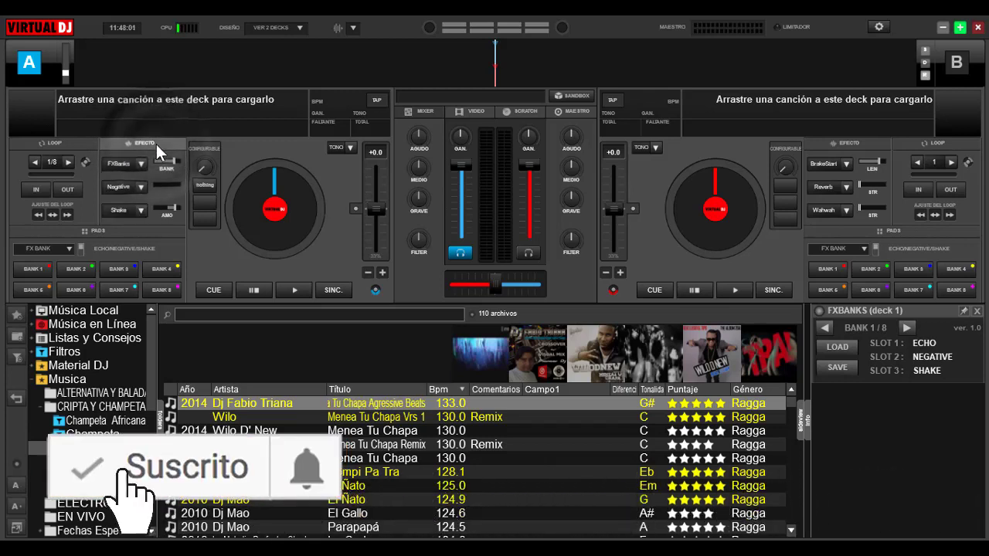
left_click(68, 243)
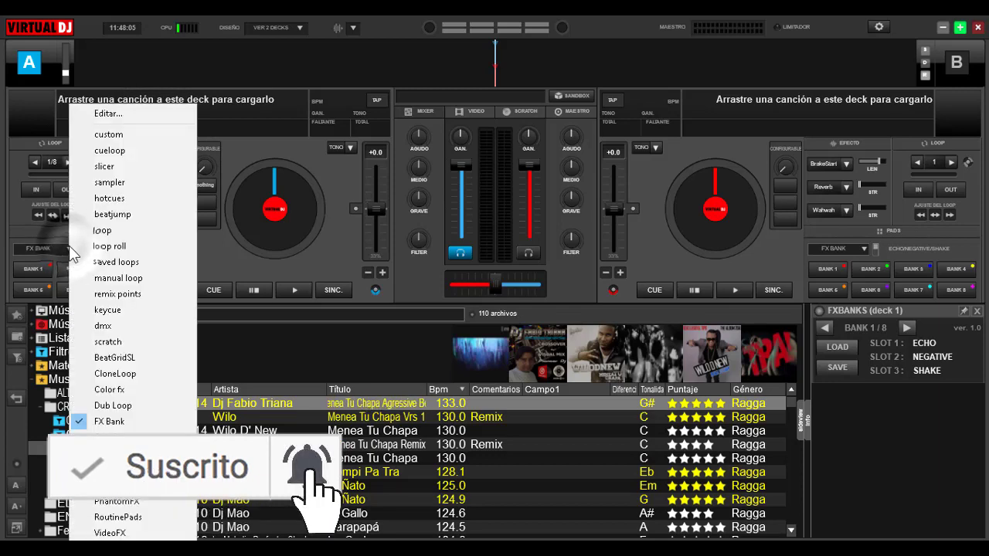
left_click(47, 227)
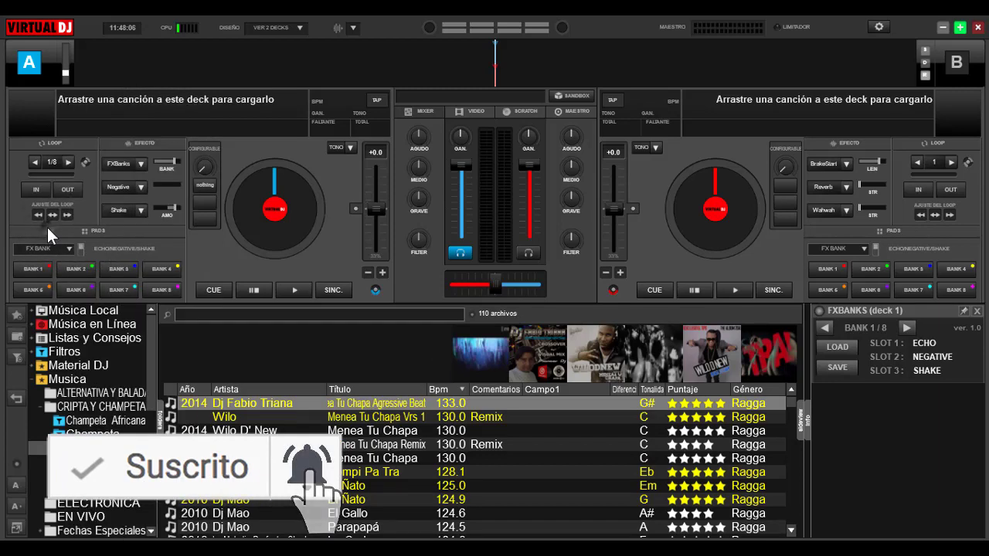
left_click(141, 164)
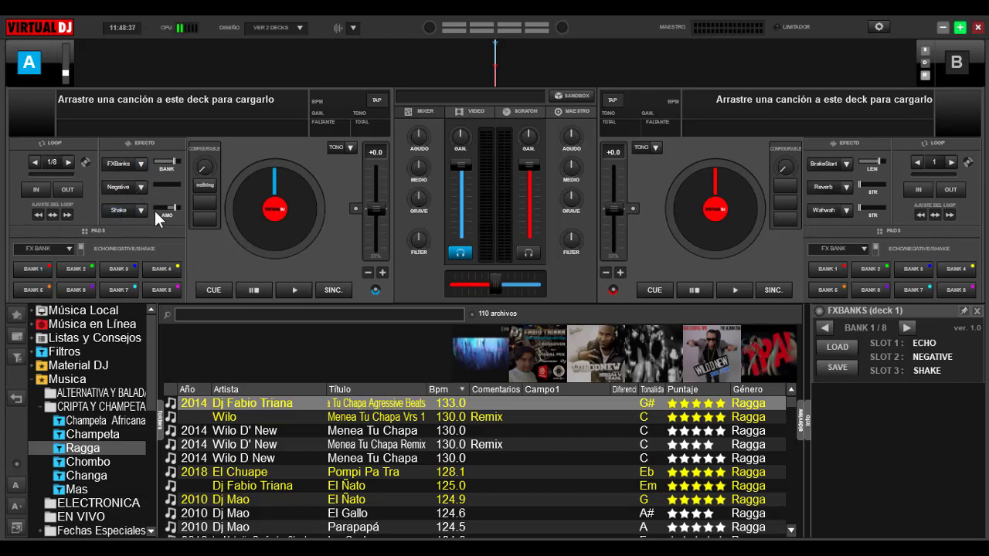
Load effect banks 1 through 8 one after another on deck A using the FX Bank pads
left_click(32, 268)
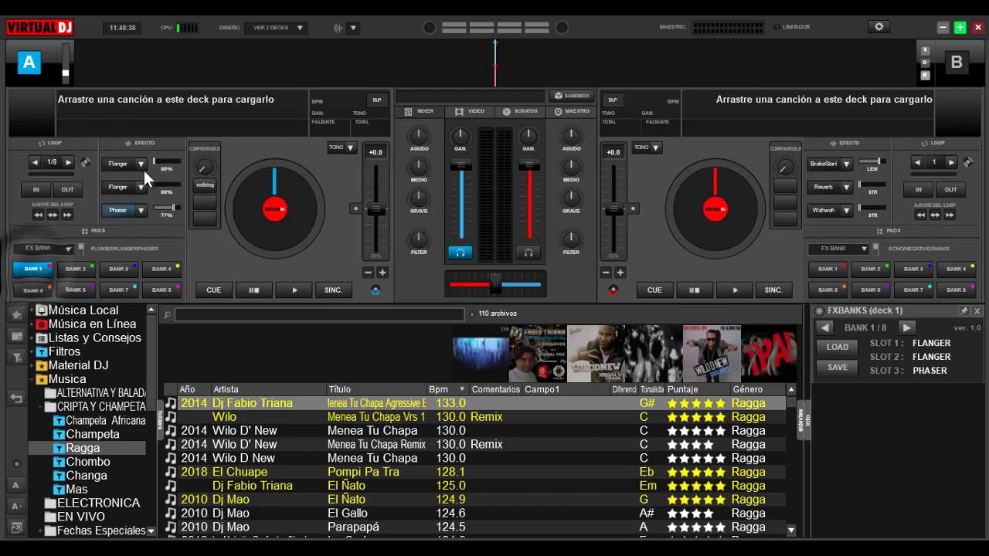
left_click(71, 268)
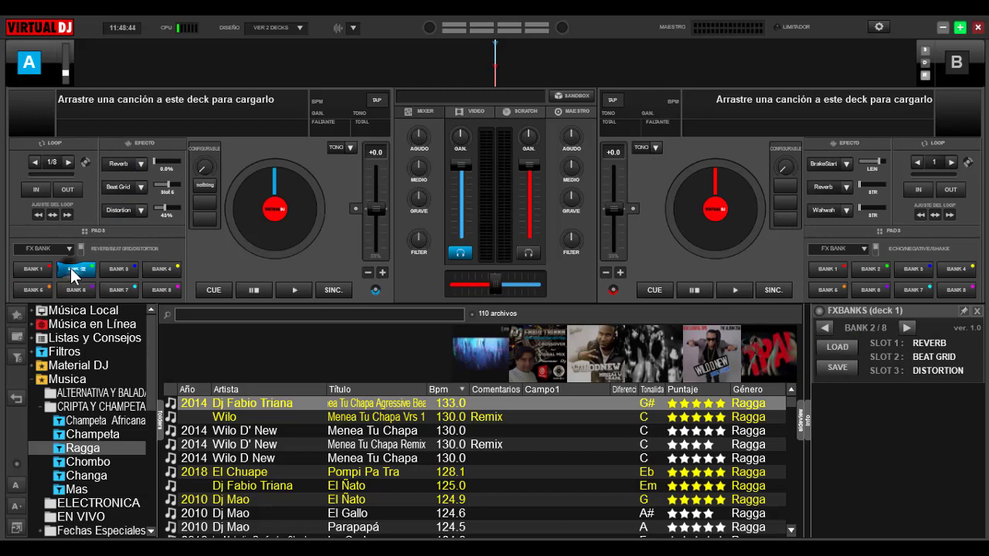
left_click(116, 269)
left_click(159, 266)
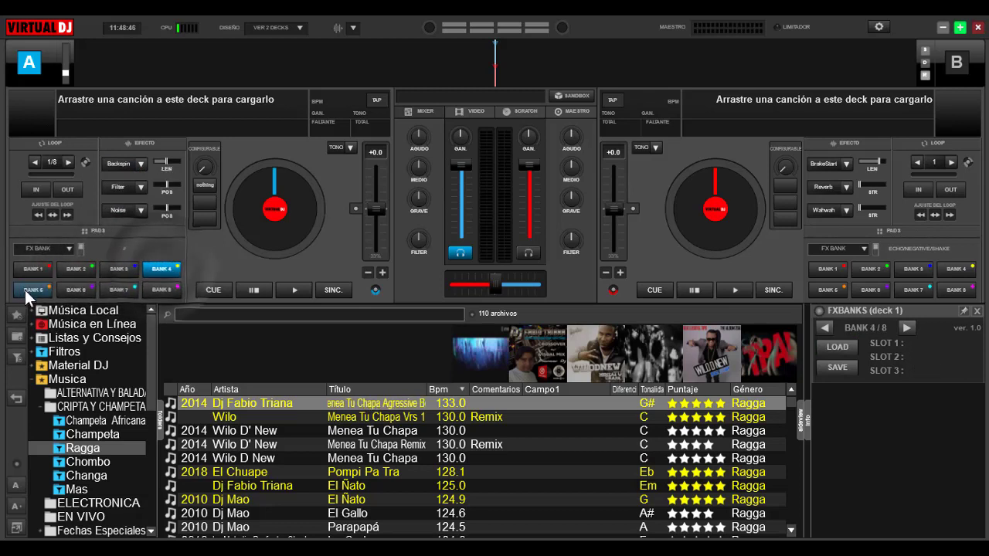
left_click(24, 290)
left_click(77, 290)
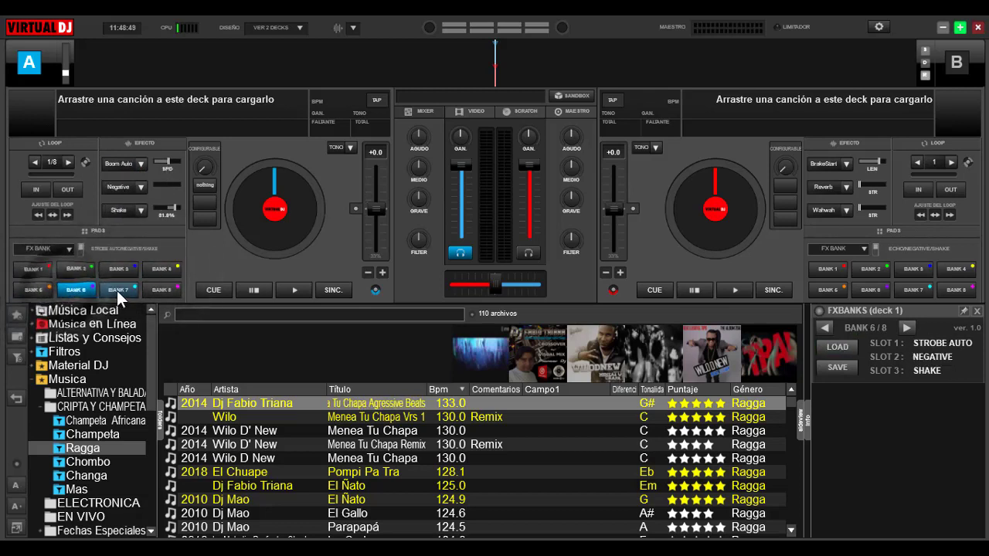
left_click(120, 291)
left_click(161, 289)
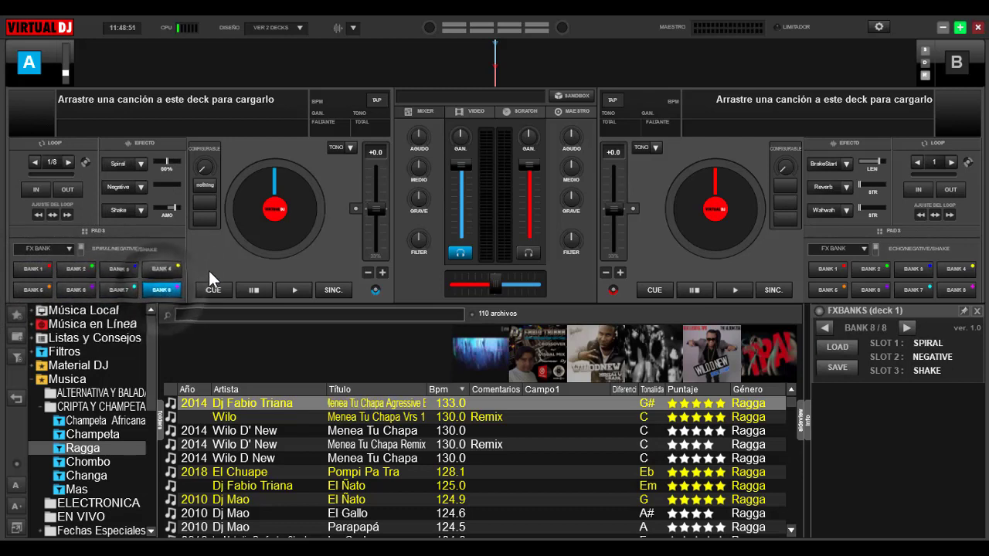
Load effect banks 1, 2 and 3 in turn on deck A and look over deck A's effect list
left_click(36, 268)
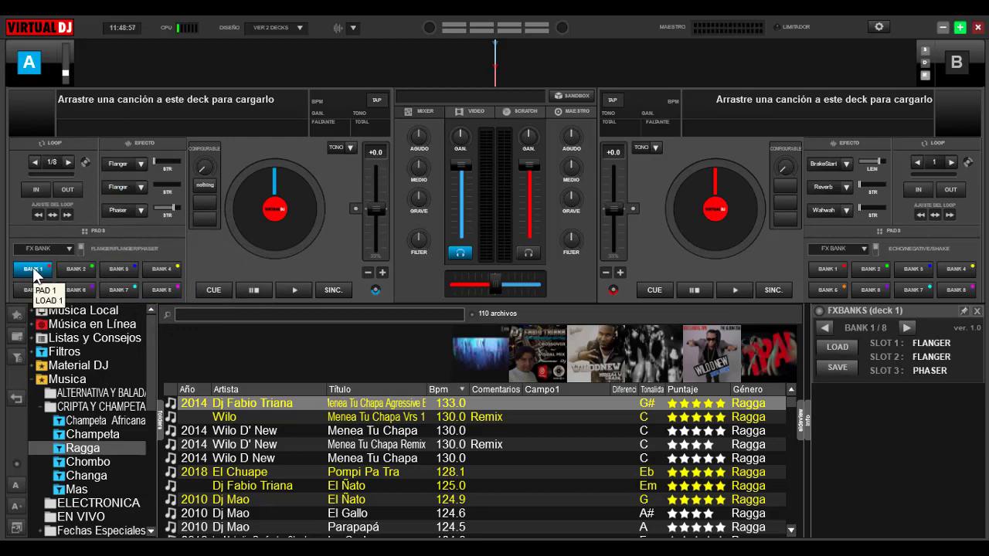
left_click(74, 270)
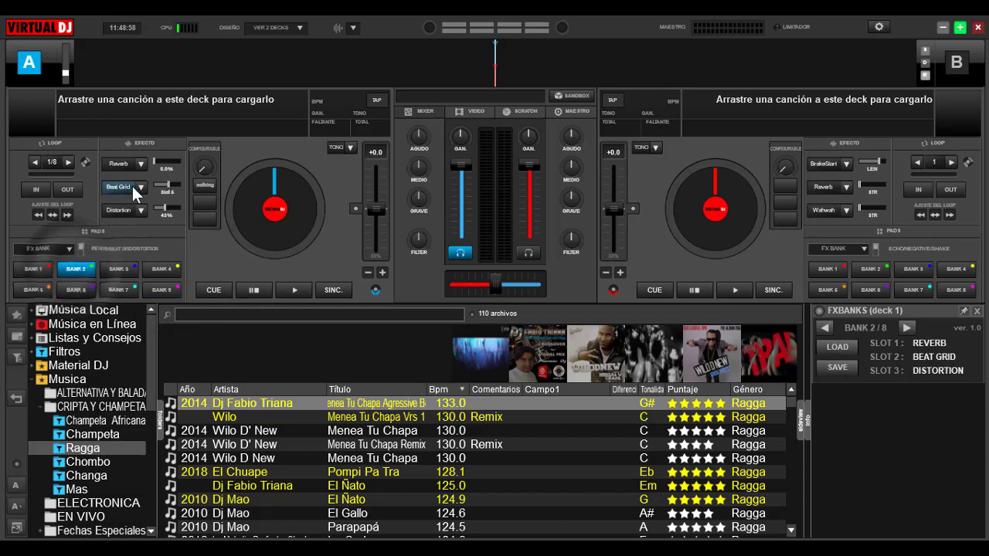
left_click(116, 268)
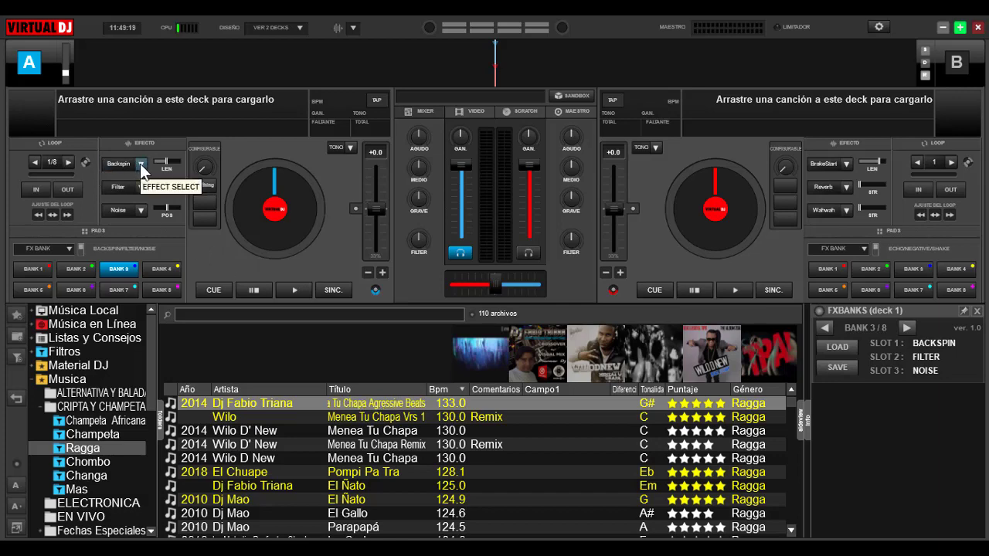
left_click(140, 164)
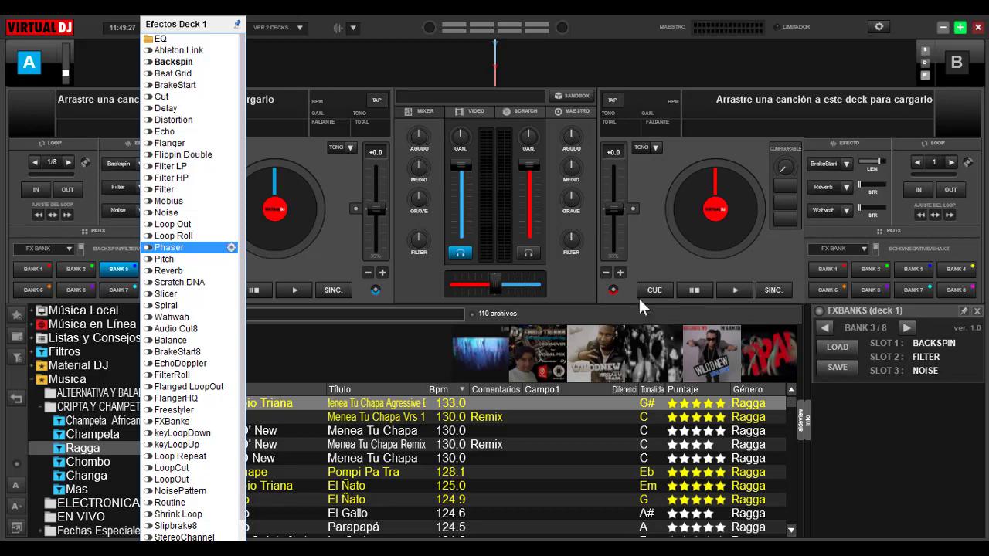
left_click(345, 265)
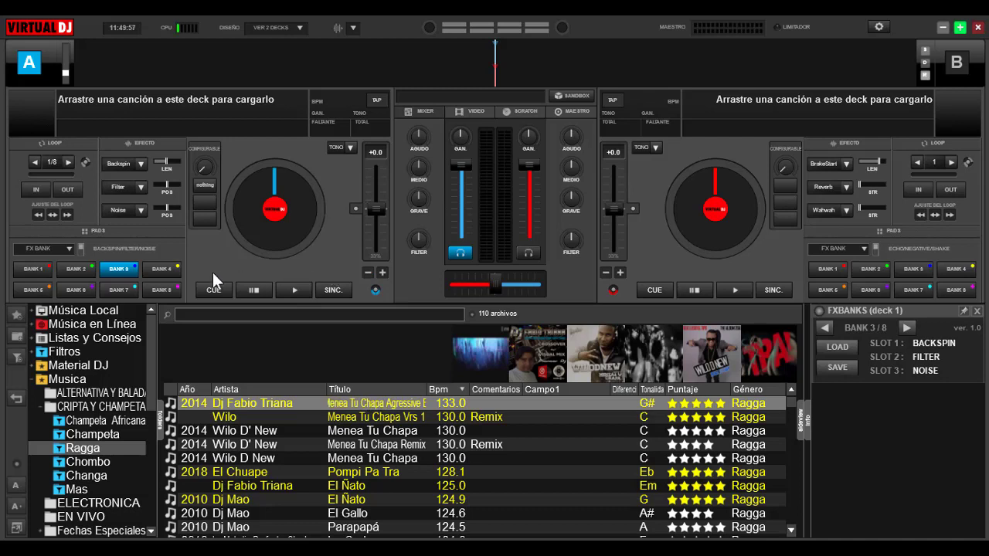
Assign the FXBanks effect to deck A's first effect slot
left_click(140, 165)
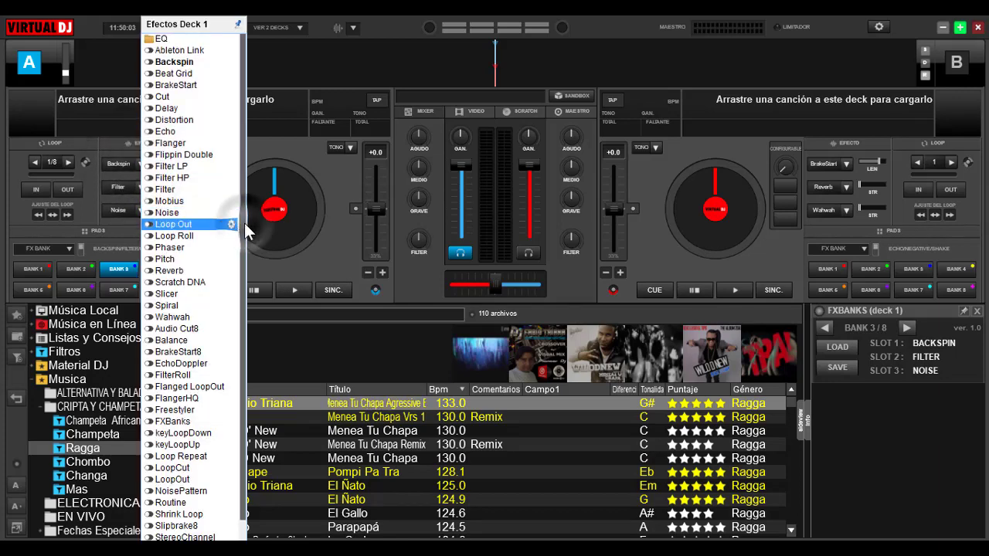
left_click_drag(244, 222, 247, 287)
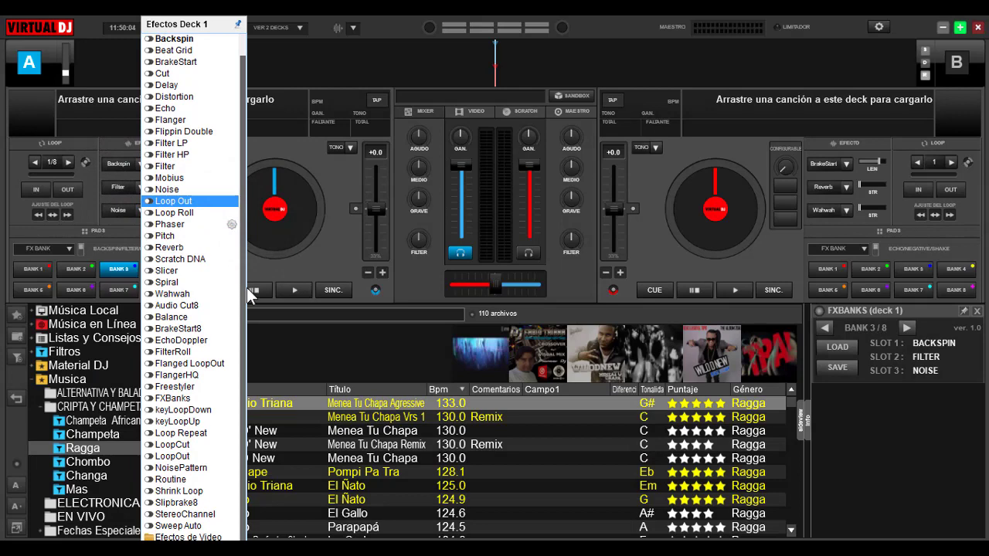
left_click(170, 398)
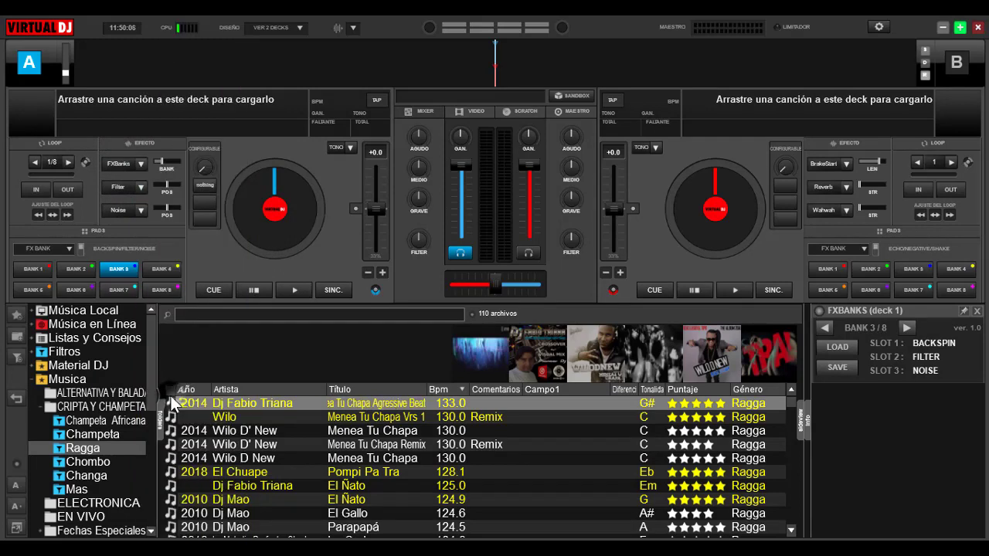
Close the FXBanks window of deck A and reopen it from the effect list
left_click(140, 164)
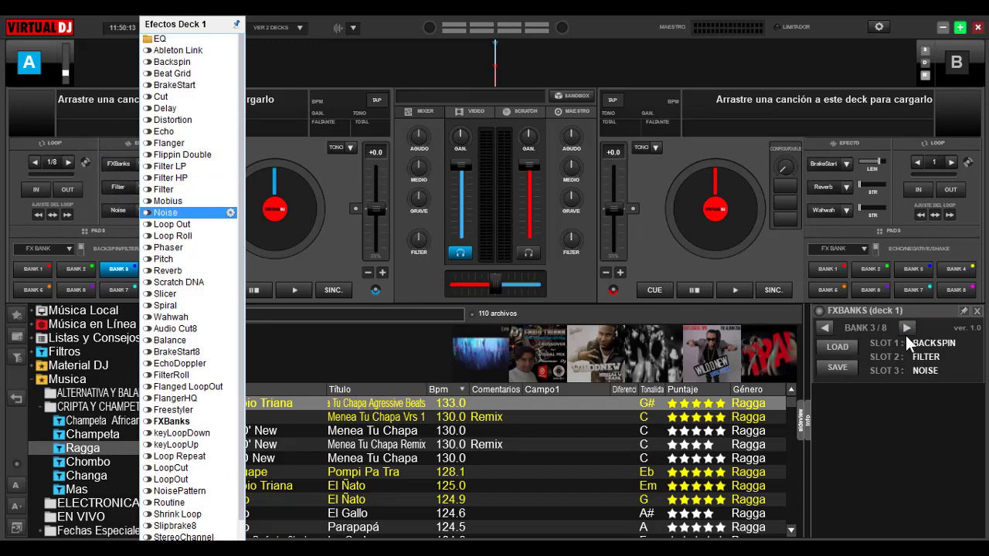
left_click(978, 311)
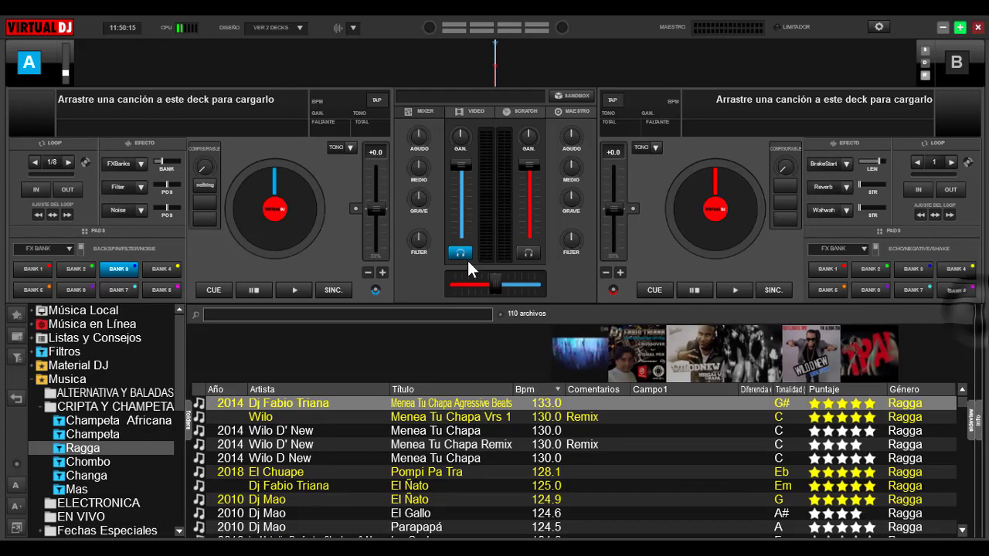
left_click(142, 162)
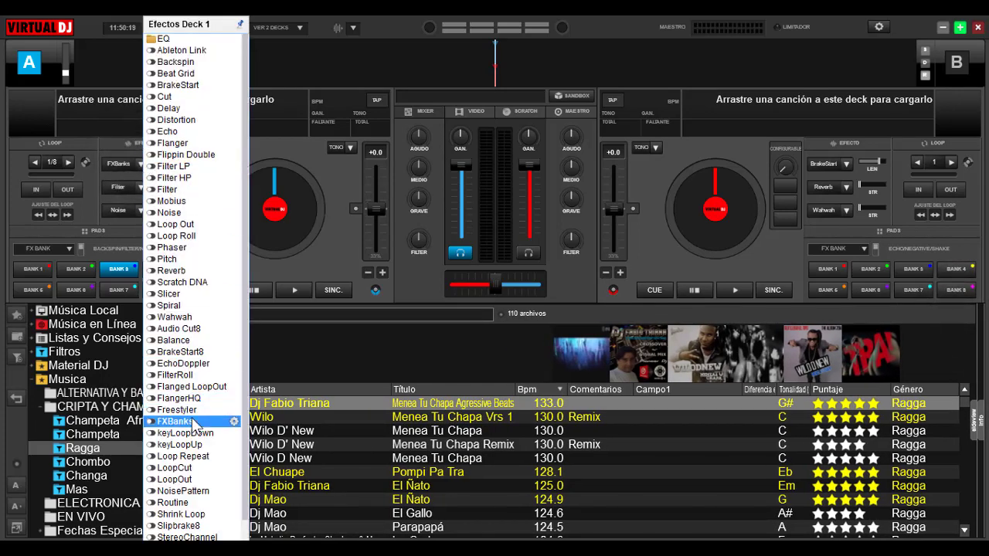
left_click(234, 422)
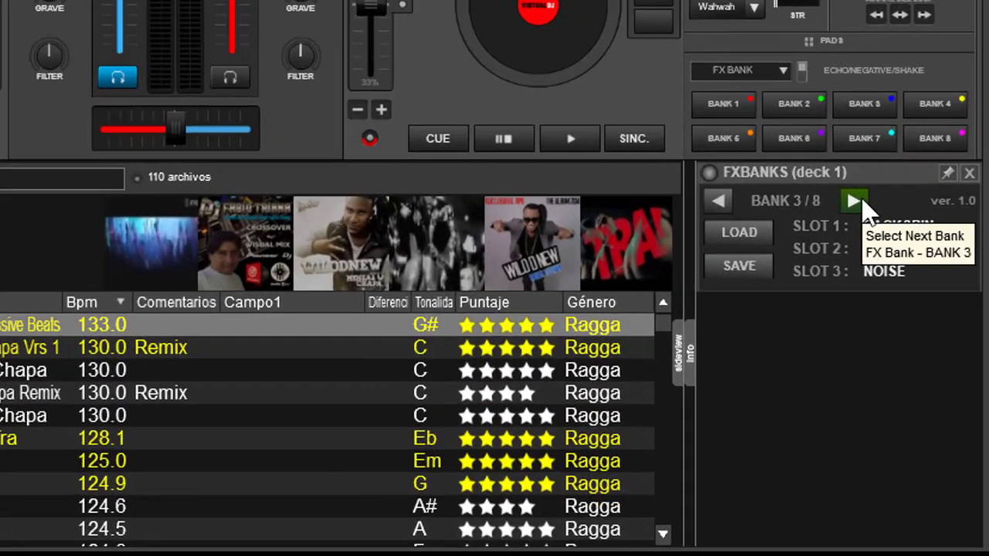
Browse forward through the banks in the FXBanks window up to bank 7
left_click(907, 324)
left_click(906, 323)
left_click(907, 323)
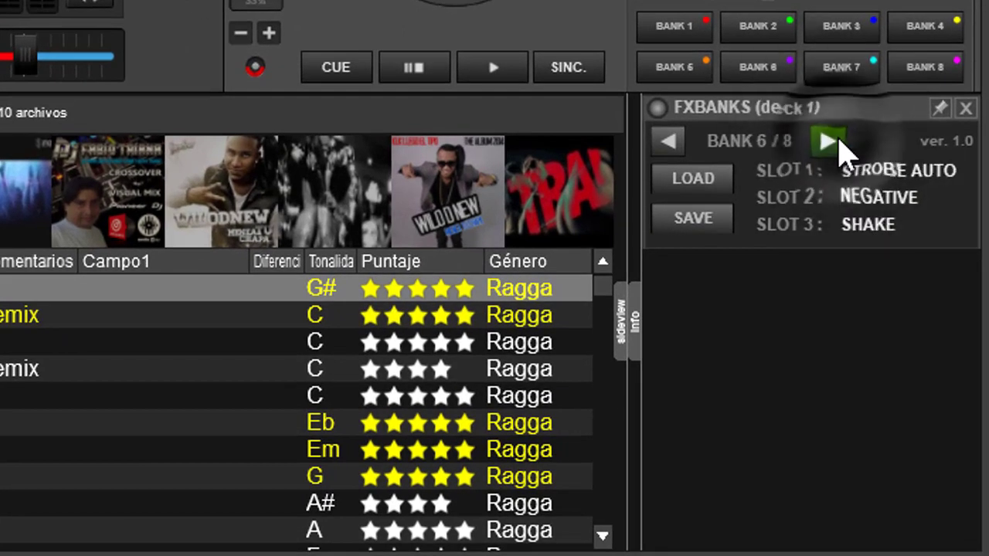
left_click(834, 140)
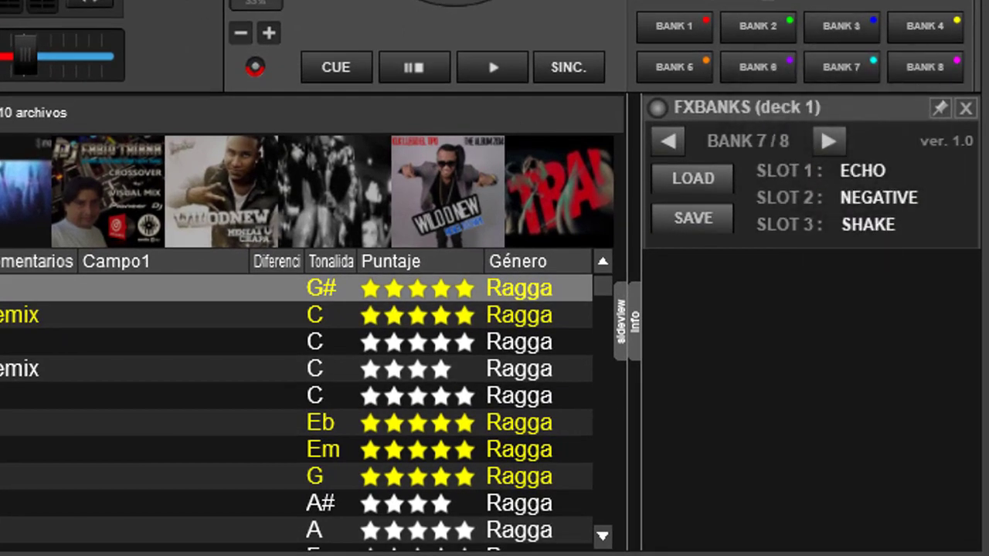
Go back to bank 4 in the FXBanks window and load it on deck A
left_click(665, 143)
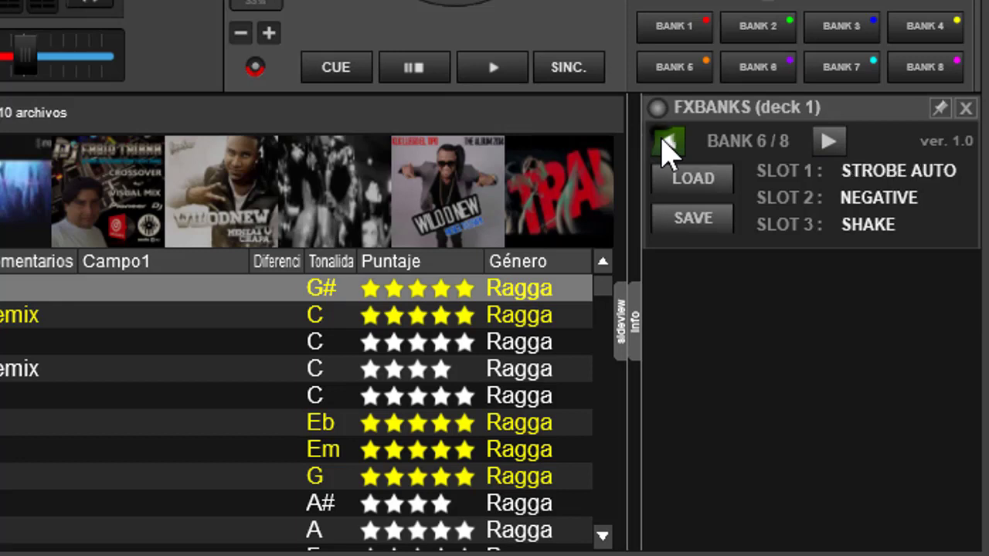
left_click(665, 142)
left_click(666, 142)
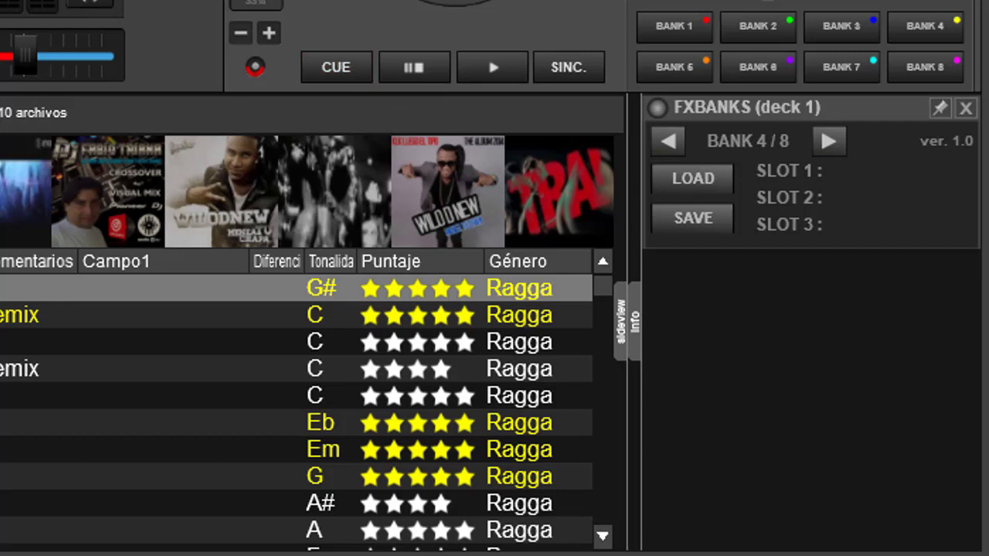
left_click(692, 185)
Load bank 5 from the FXBanks window, and the remaining banks up to bank 8 from deck A's pads
left_click(830, 143)
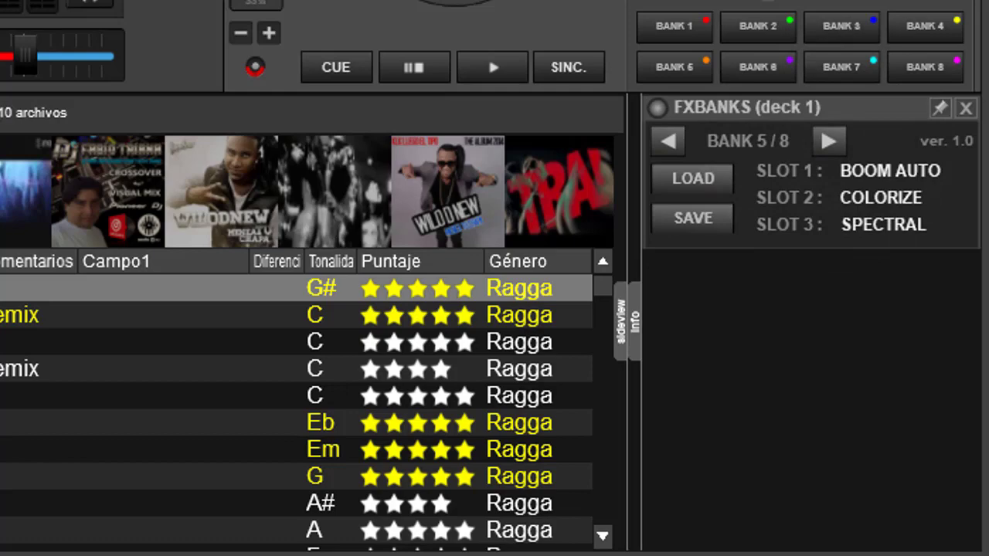
left_click(708, 181)
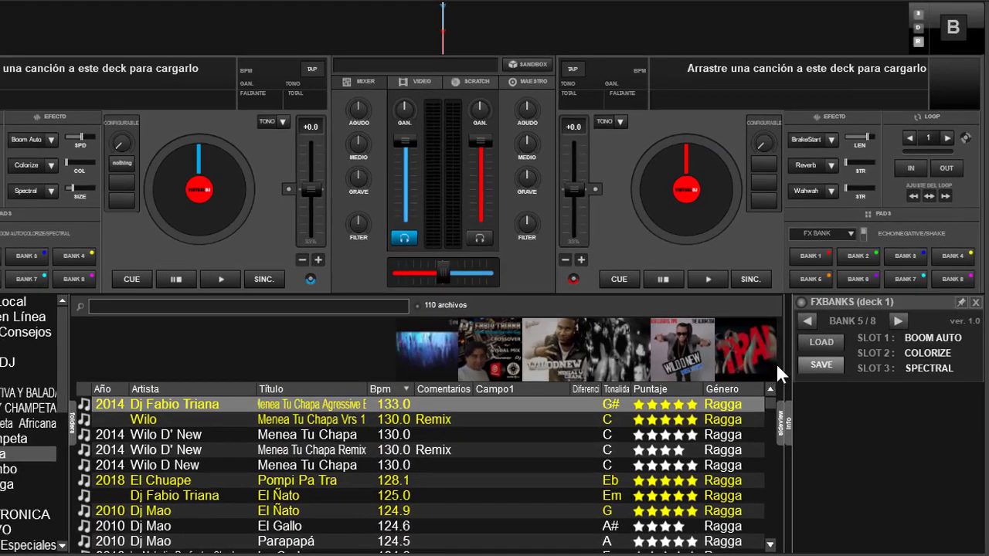
left_click(23, 277)
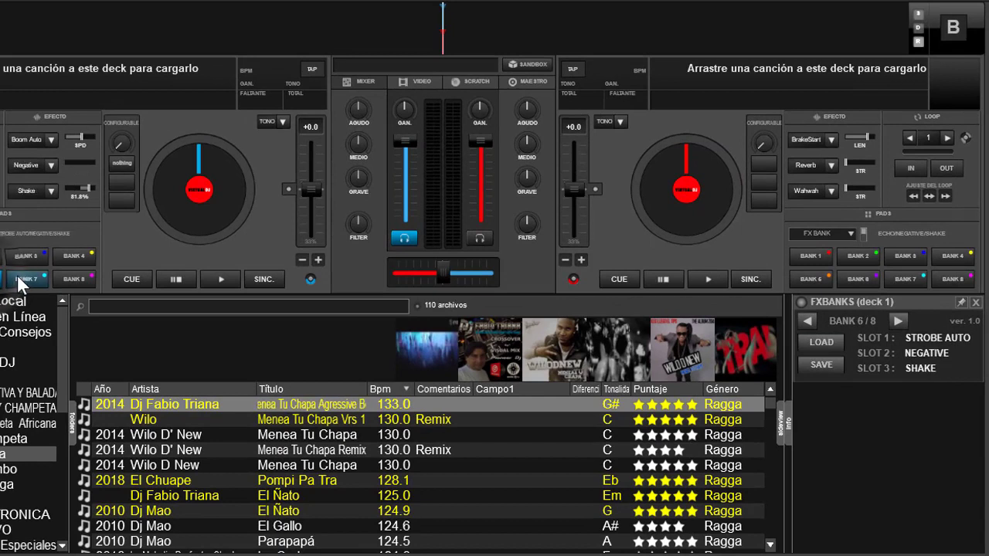
left_click(77, 279)
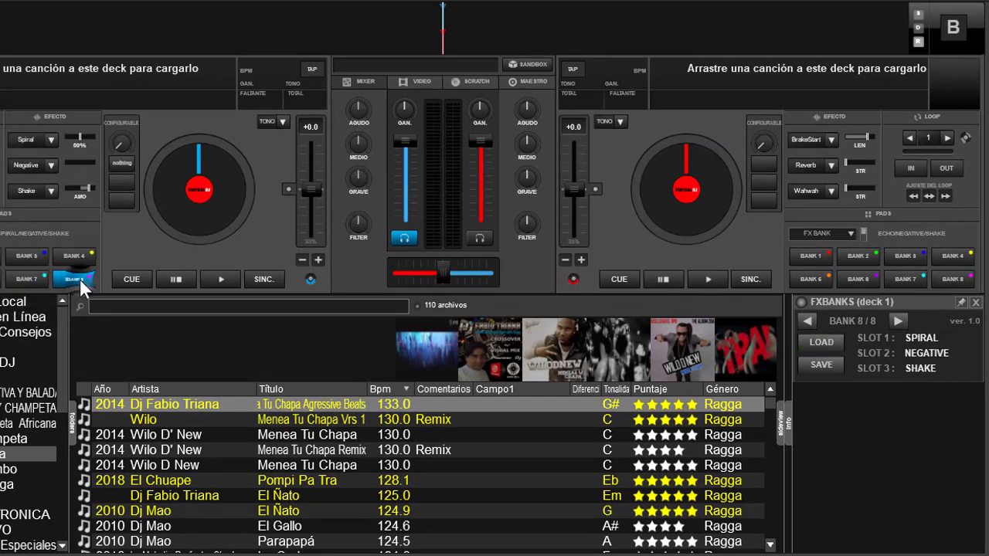
Recall banks 4, 3, 2 and 1 one after another from deck A's FX Bank pads
left_click(66, 254)
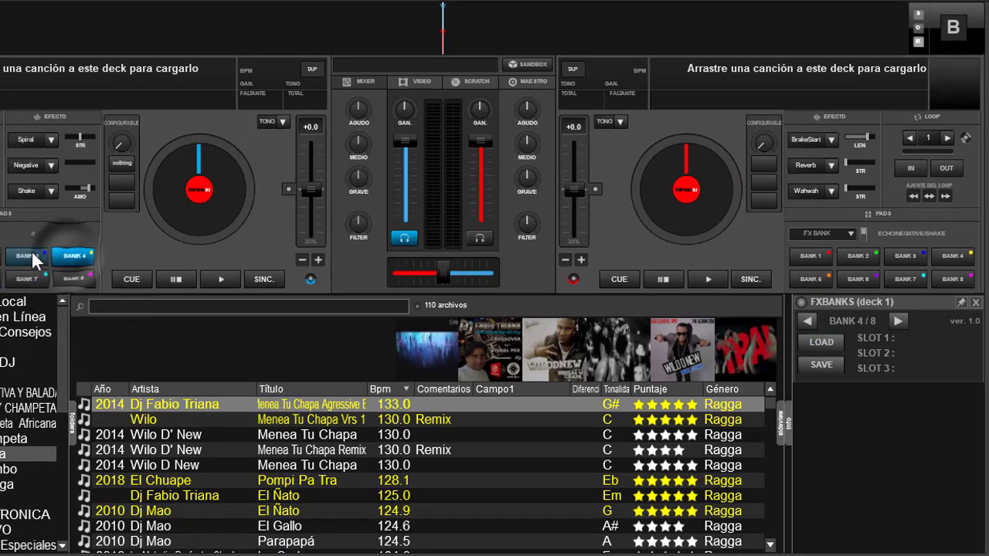
left_click(32, 251)
left_click(2, 256)
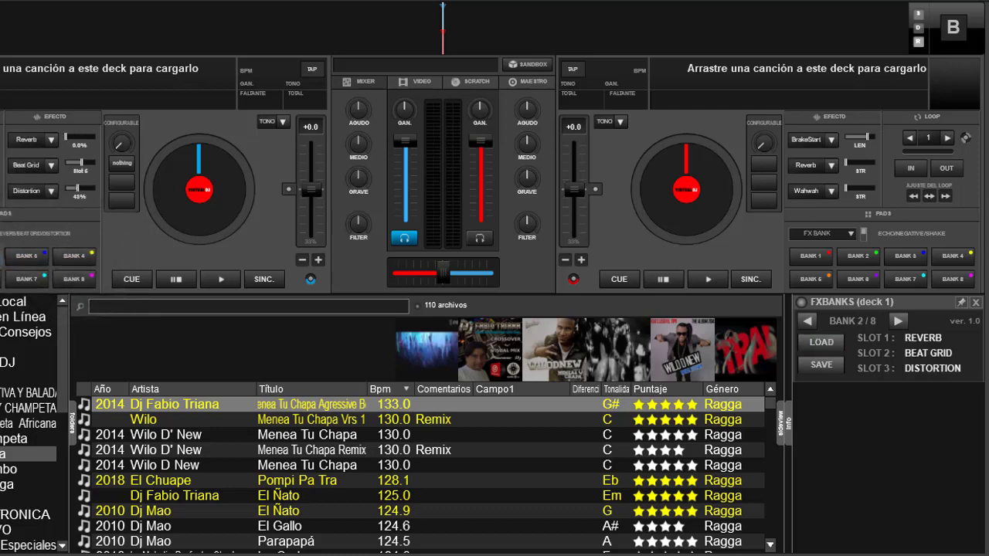
left_click(0, 256)
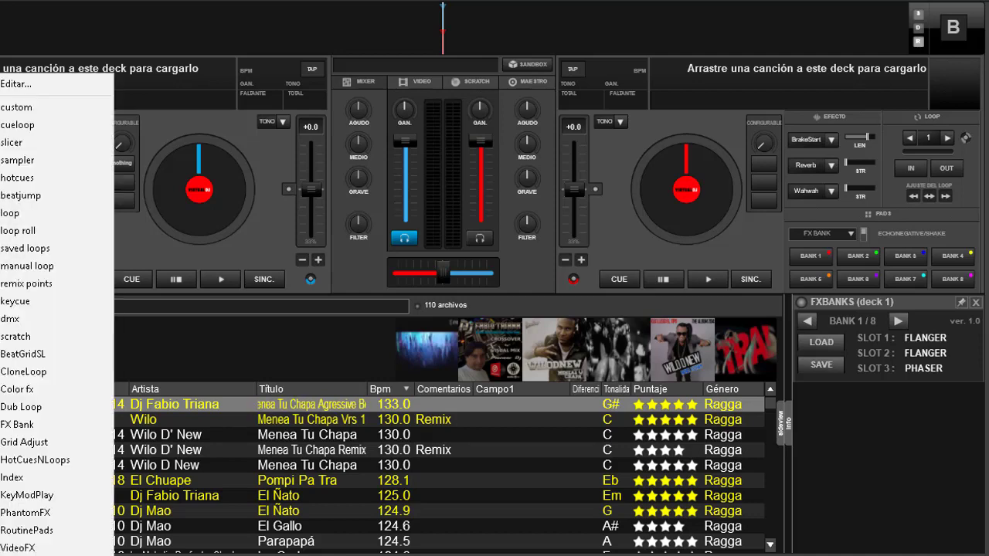
left_click(138, 241)
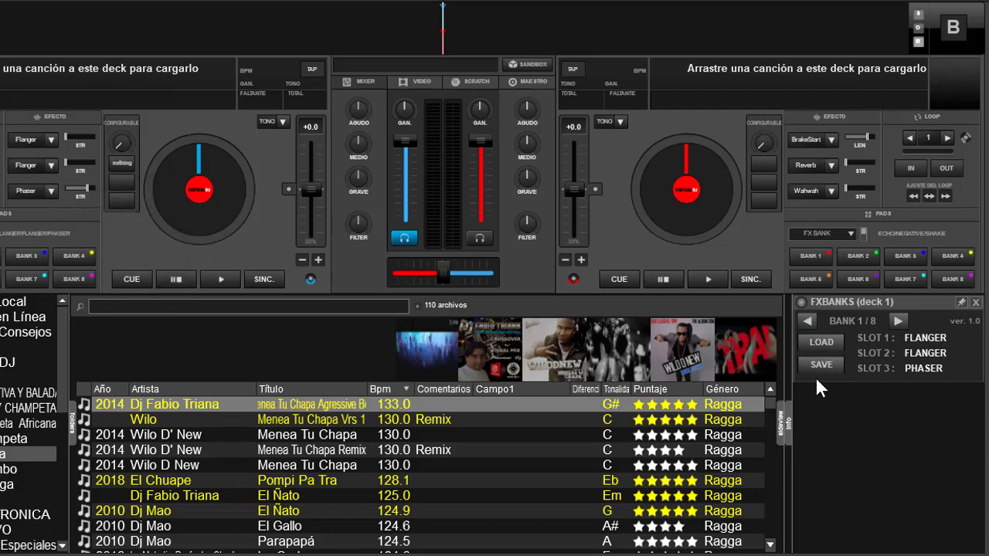
Advance to bank 3 in the FXBanks window and load it on deck A, followed by bank 8 from the pads
left_click(899, 321)
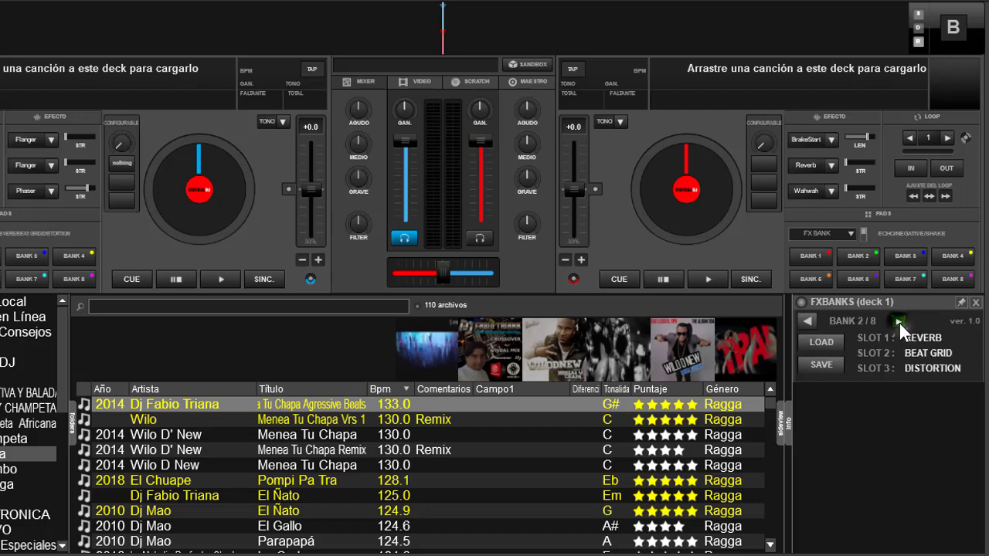
left_click(898, 321)
left_click(821, 345)
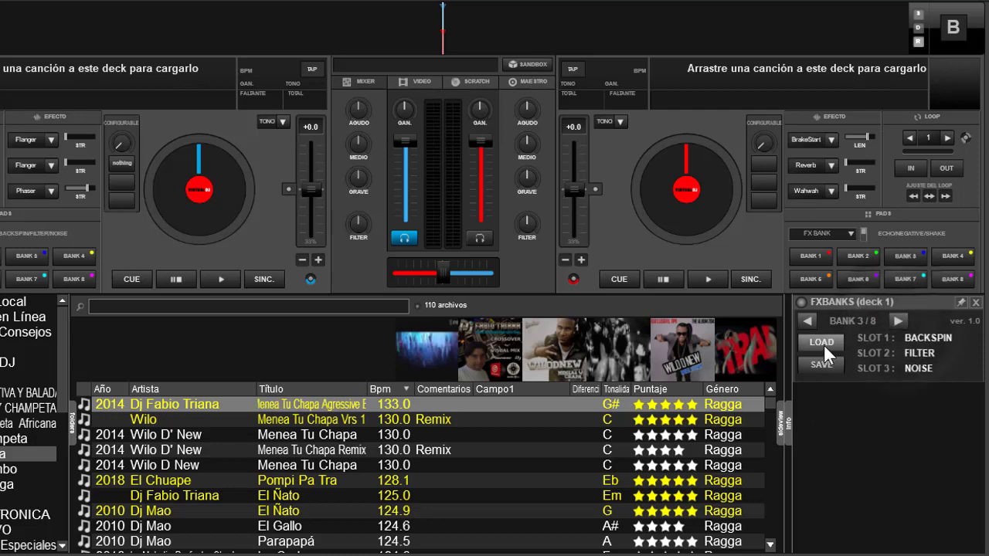
left_click(825, 343)
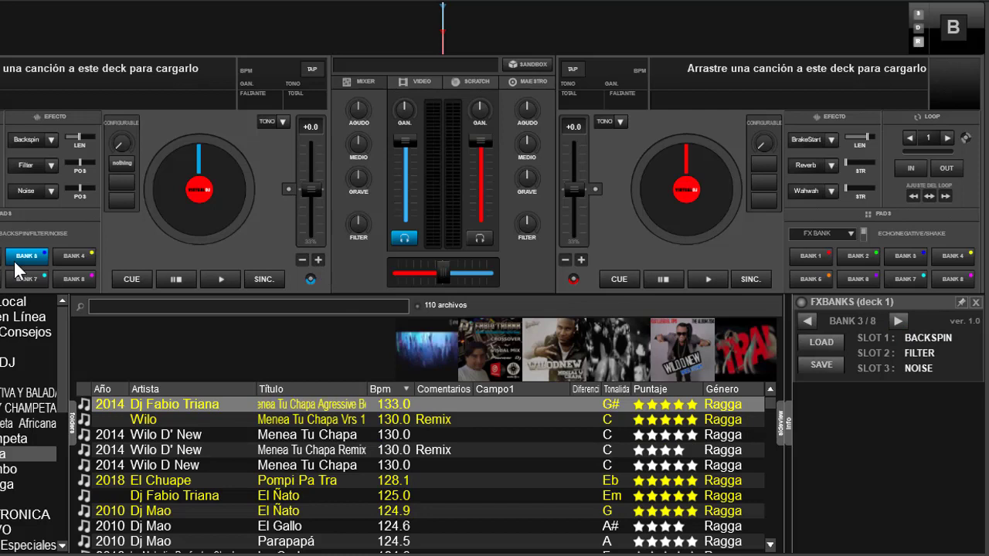
left_click(76, 277)
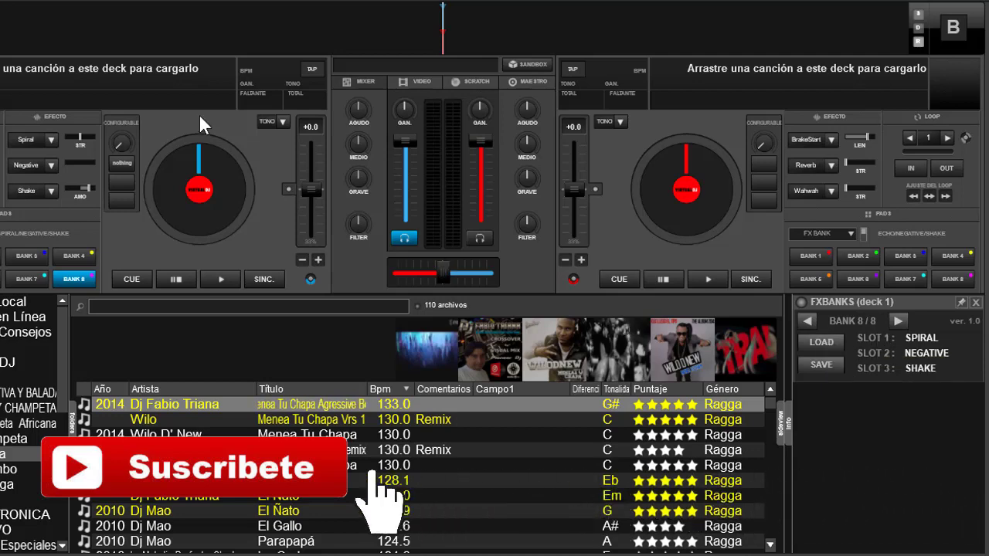
Choose Flanger as deck A's first effect without saving, and recall bank 7 and bank 8 from the pads
left_click(50, 139)
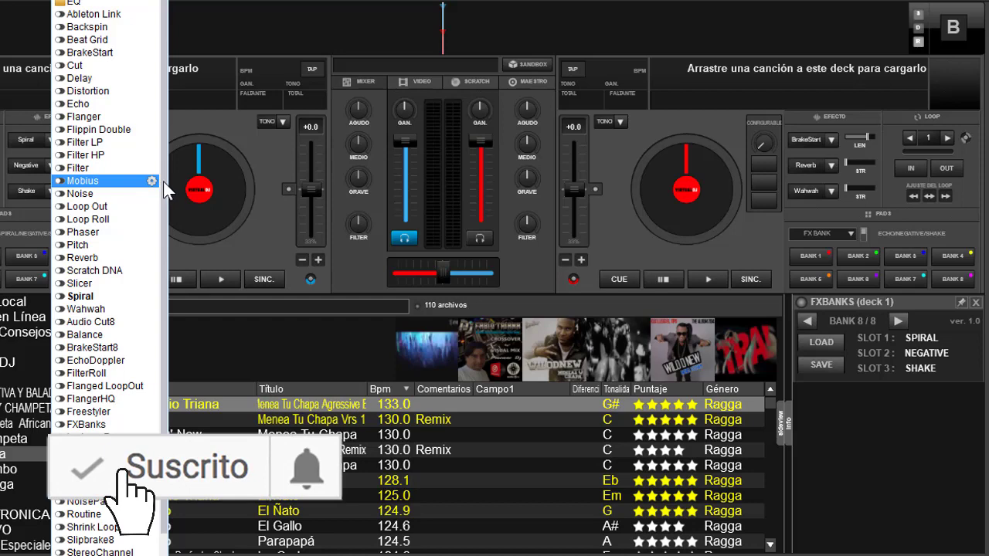
left_click(86, 116)
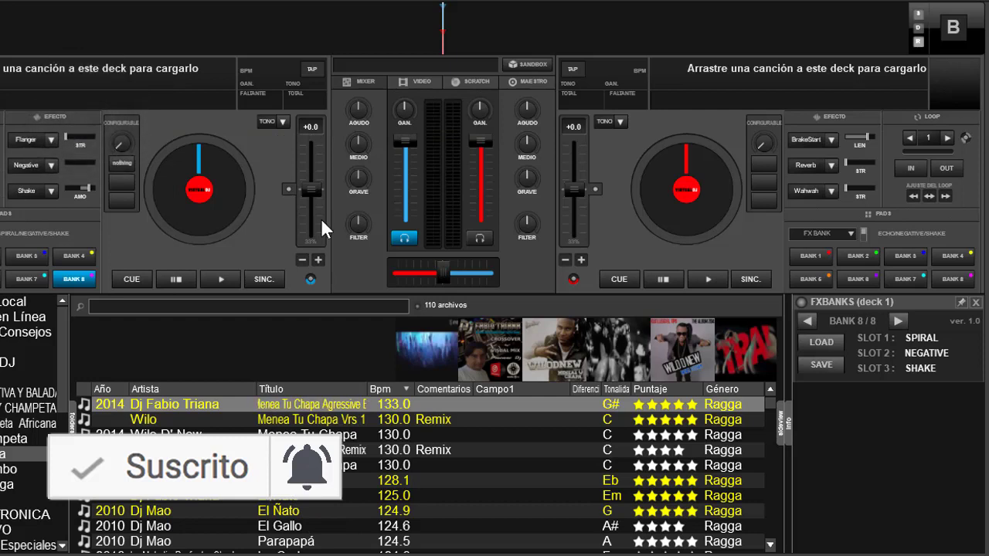
left_click(26, 279)
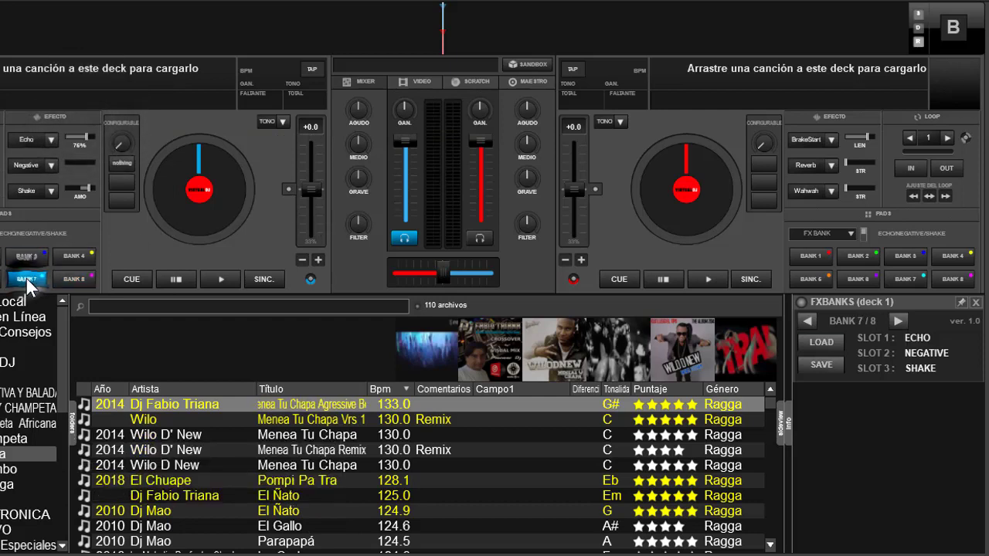
left_click(74, 279)
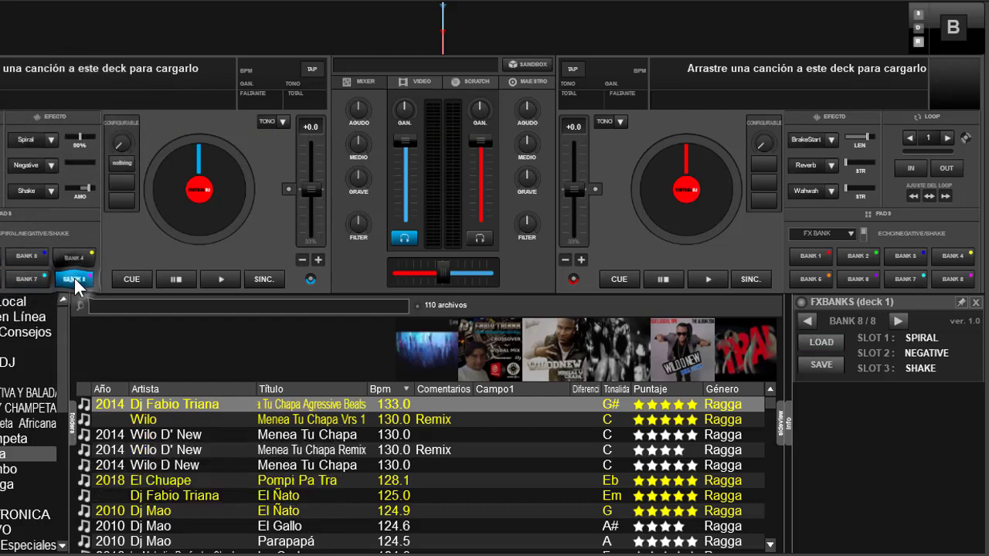
Set deck A's first effect to Flanger and save the combination to bank 8 in the FXBanks window
left_click(51, 141)
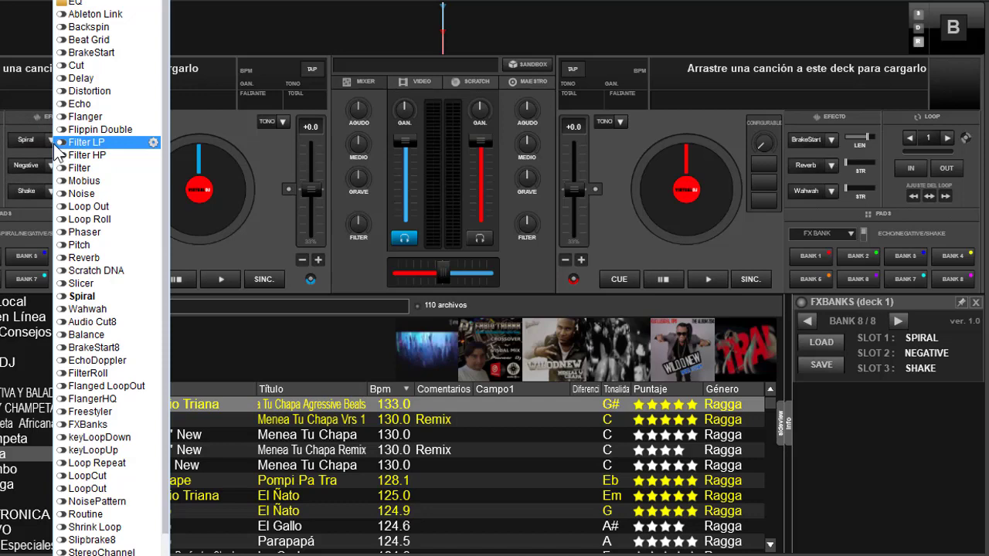
left_click(111, 116)
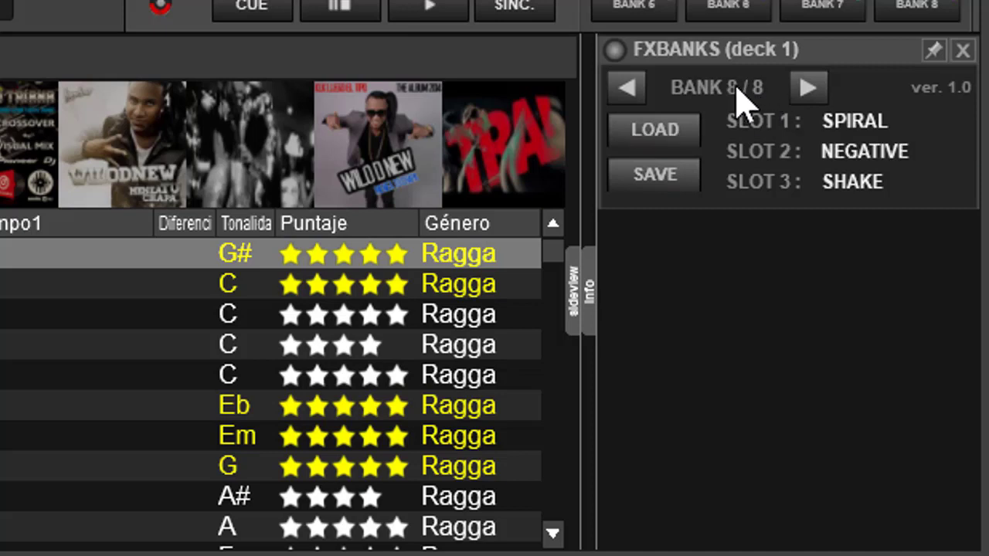
left_click(663, 192)
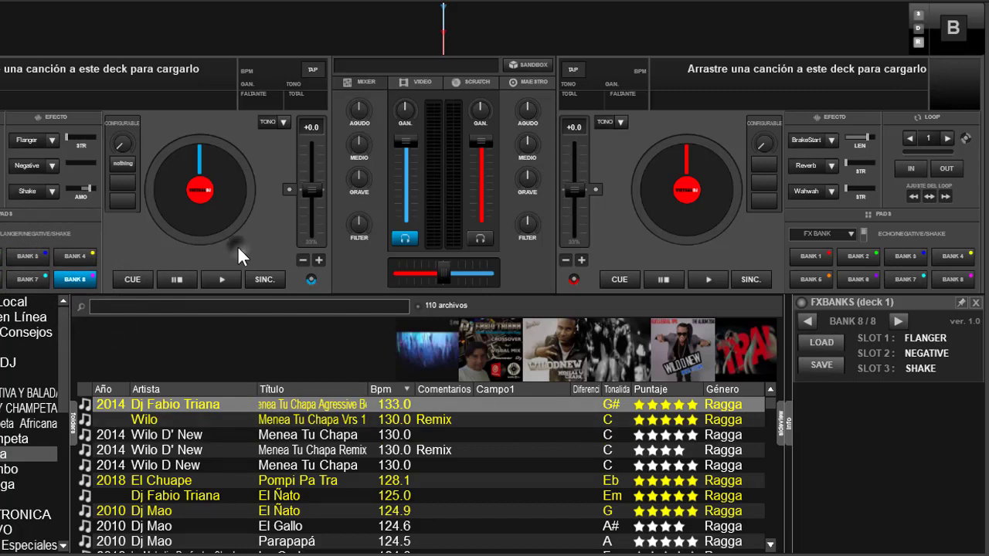
With the FXBanks window closed, set deck A's first effect to Mobius and save it to bank 8 from the pads
left_click(976, 304)
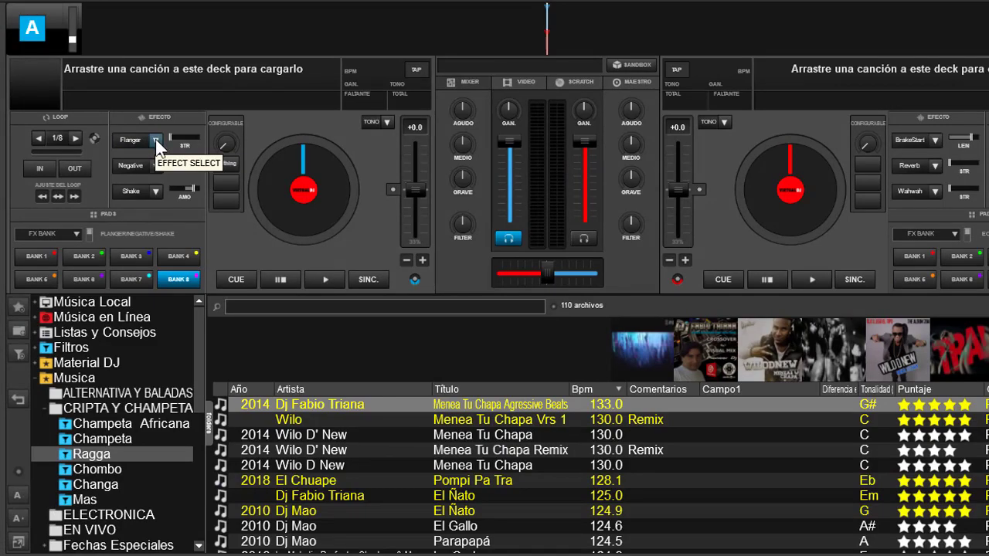
left_click(155, 140)
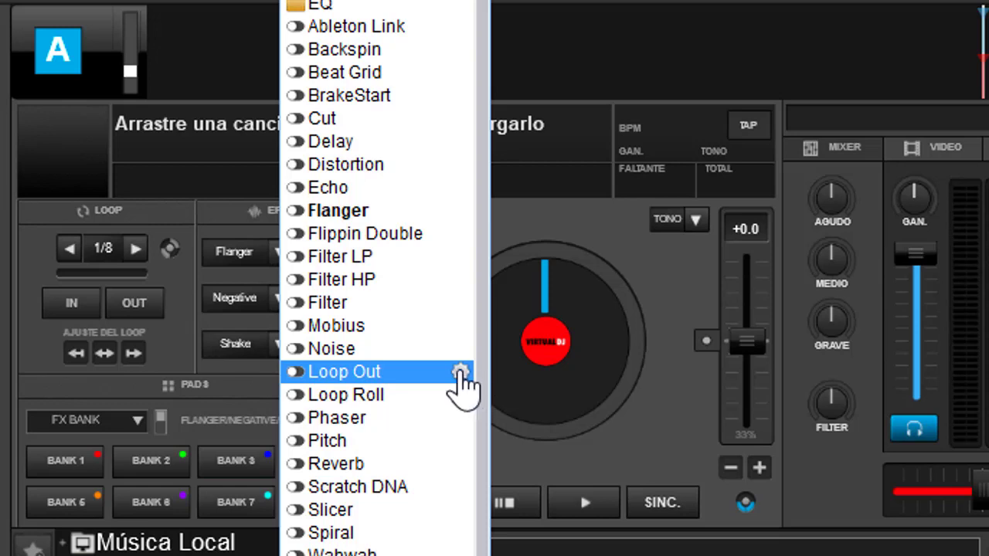
left_click(394, 336)
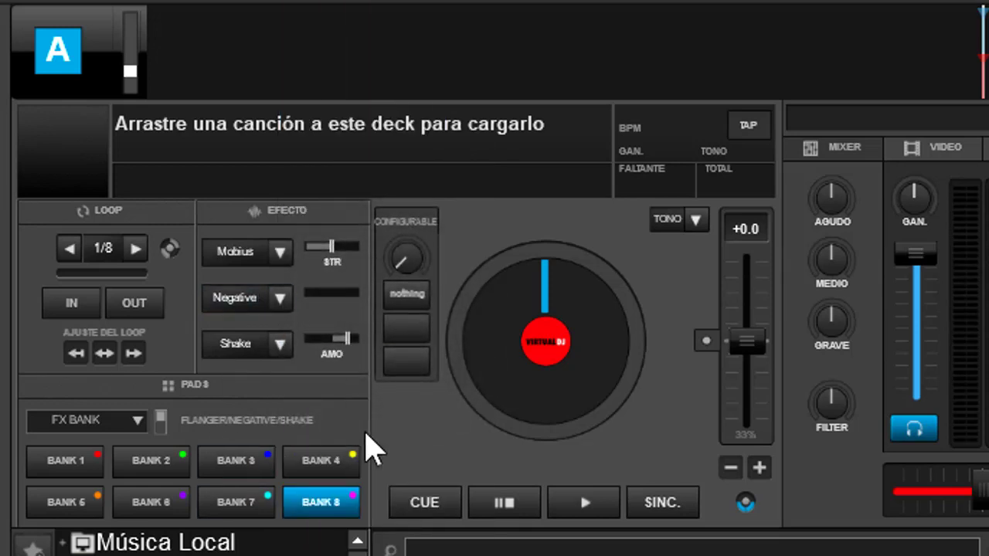
left_click(320, 510)
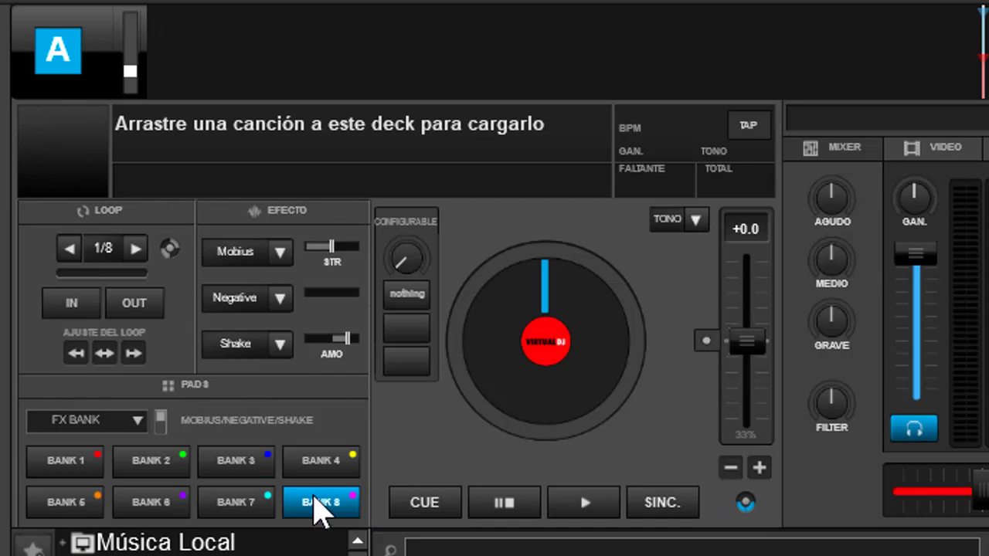
Alternate between bank 7 and bank 8 on deck A's pads to check the effects saved in bank 8
left_click(242, 507)
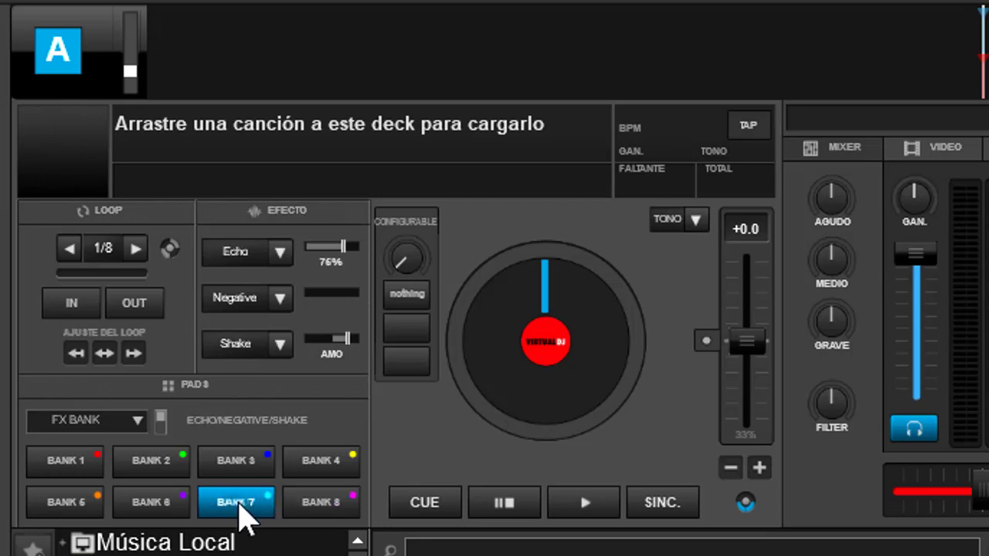
left_click(326, 509)
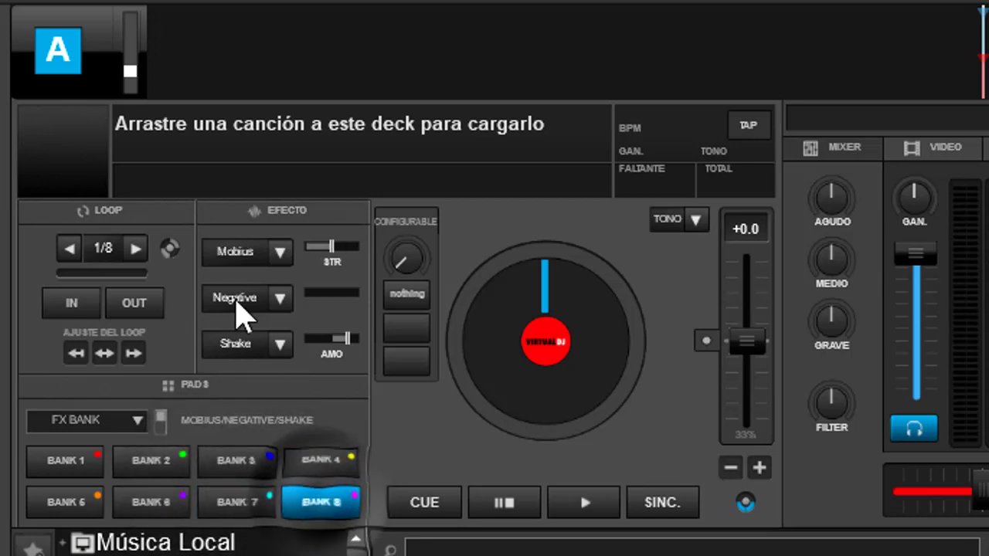
left_click(235, 255)
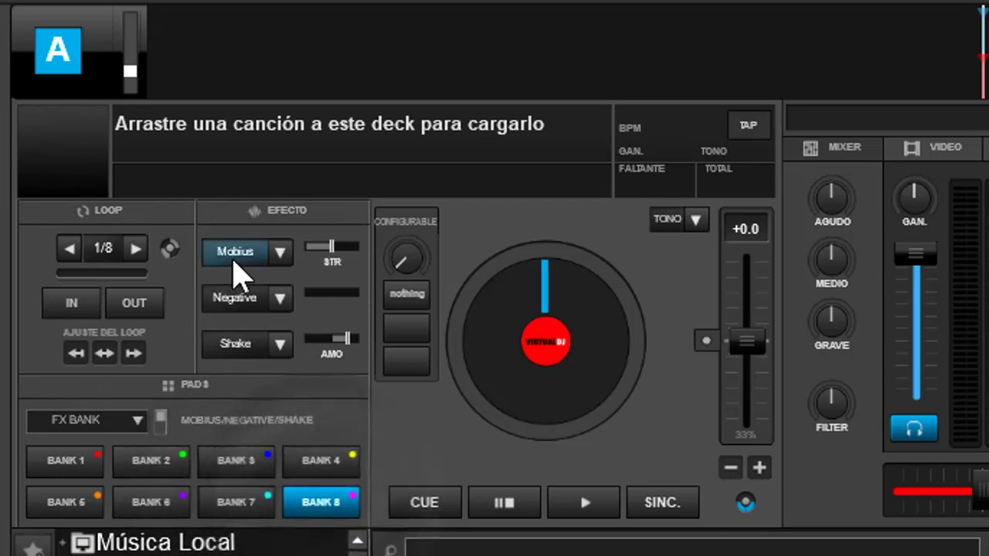
left_click(258, 504)
left_click(317, 506)
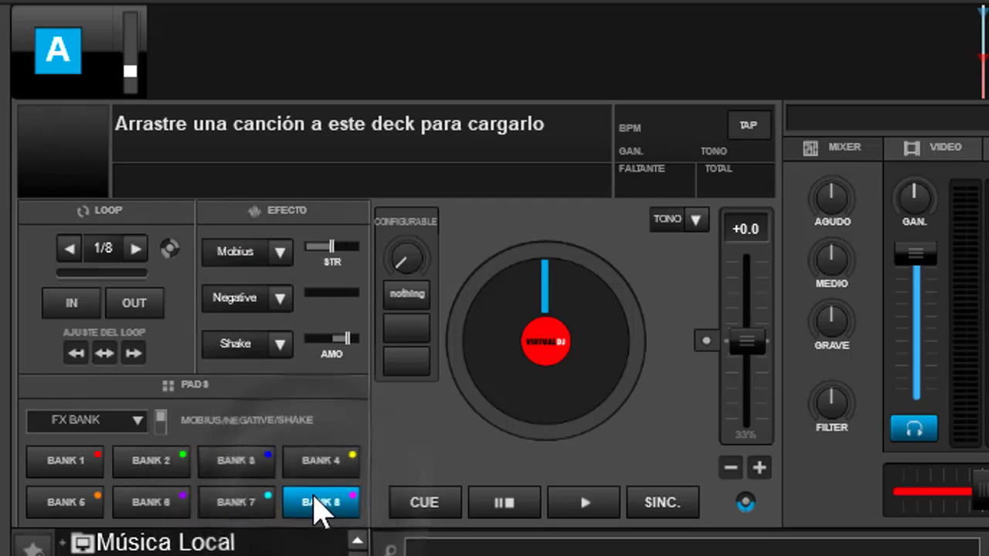